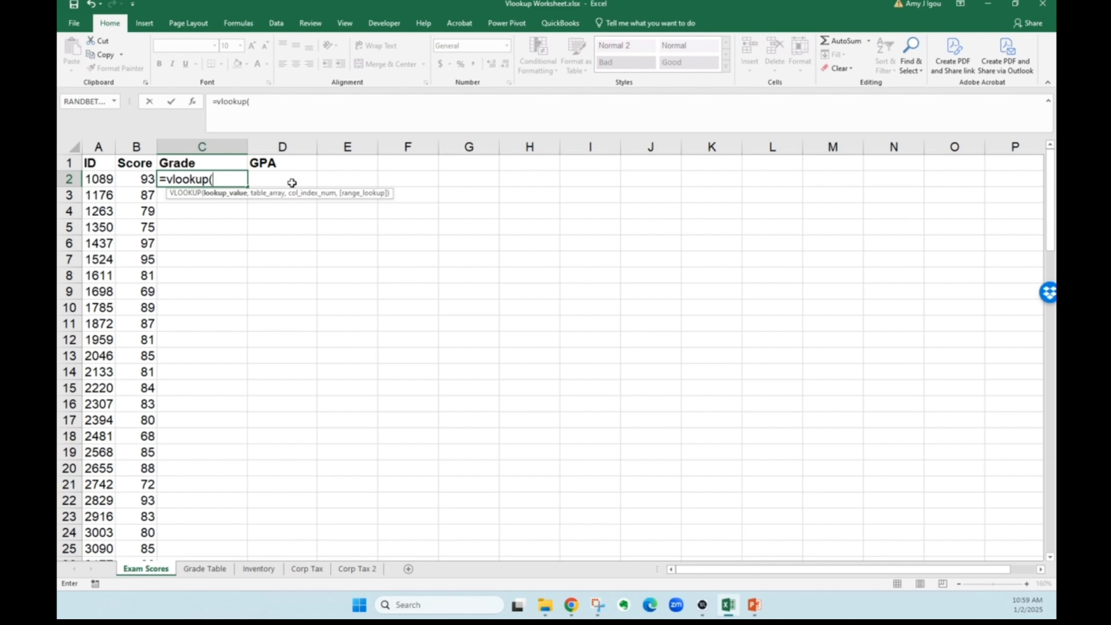
- Complete the VLOOKUP in C2 with B2 as lookup value, the absolute range 'Grade Table'!$A$1:$C$12 and column index 2
left_click(133, 180)
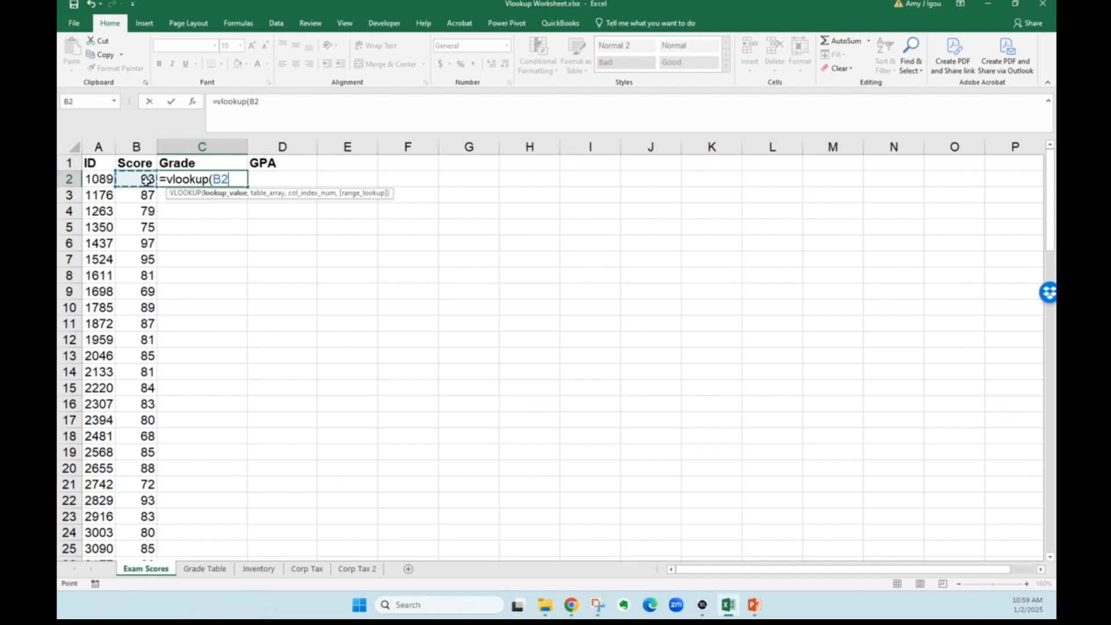
type(",")
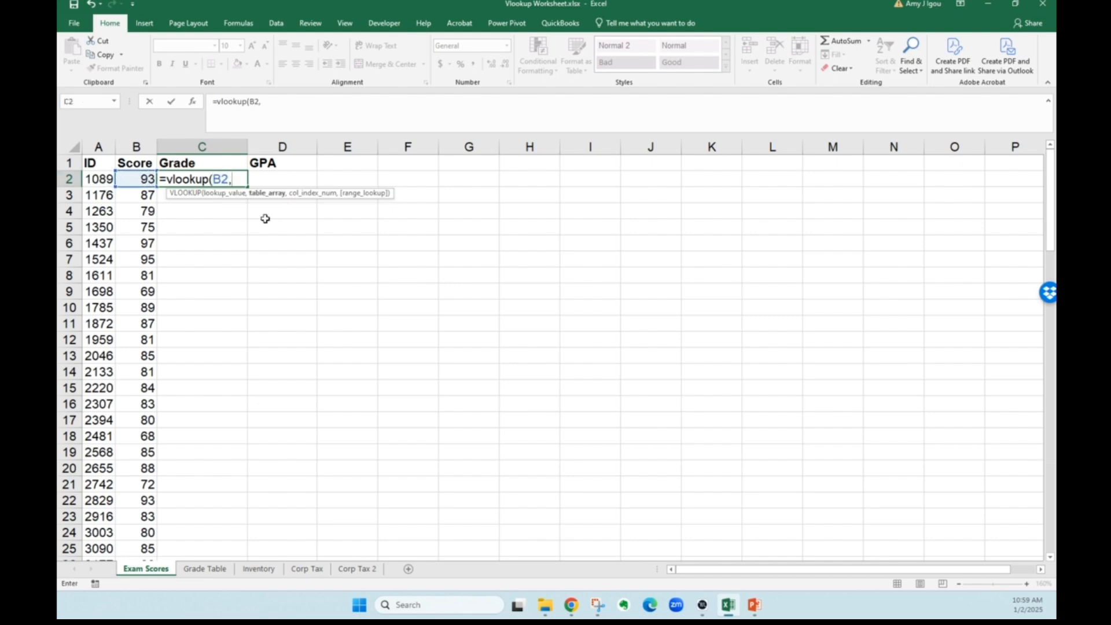
left_click(204, 570)
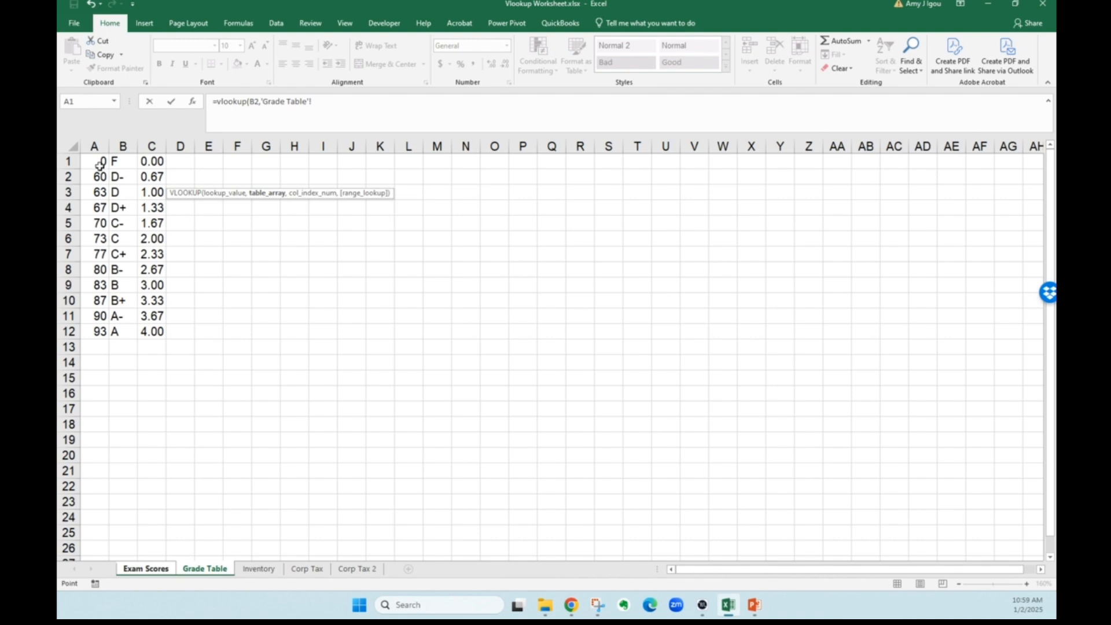
left_click_drag(100, 163, 158, 331)
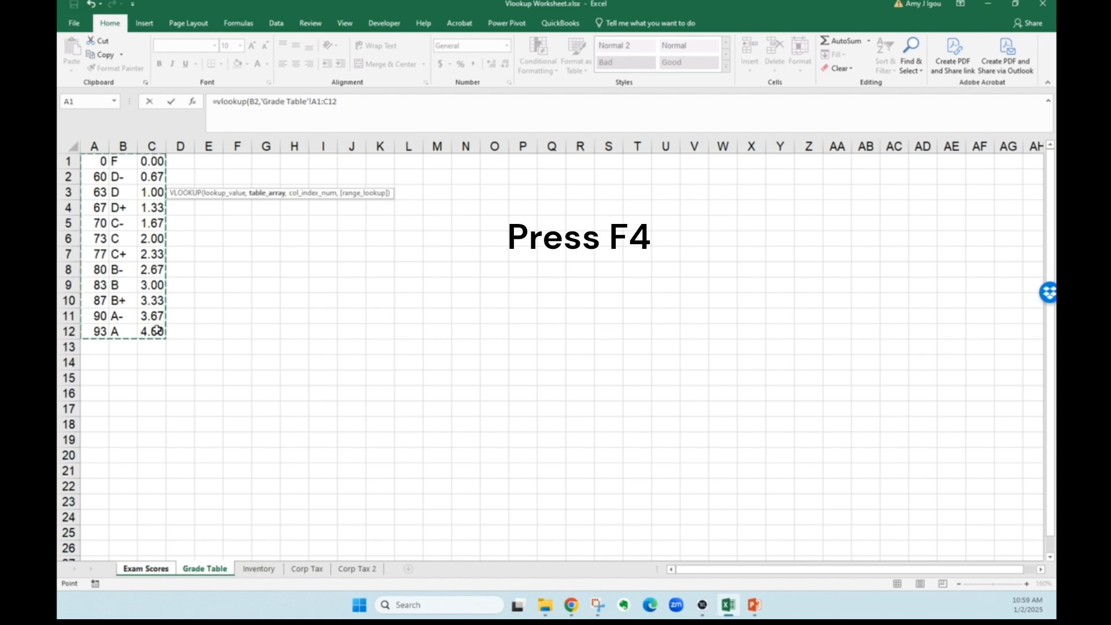
key("F4")
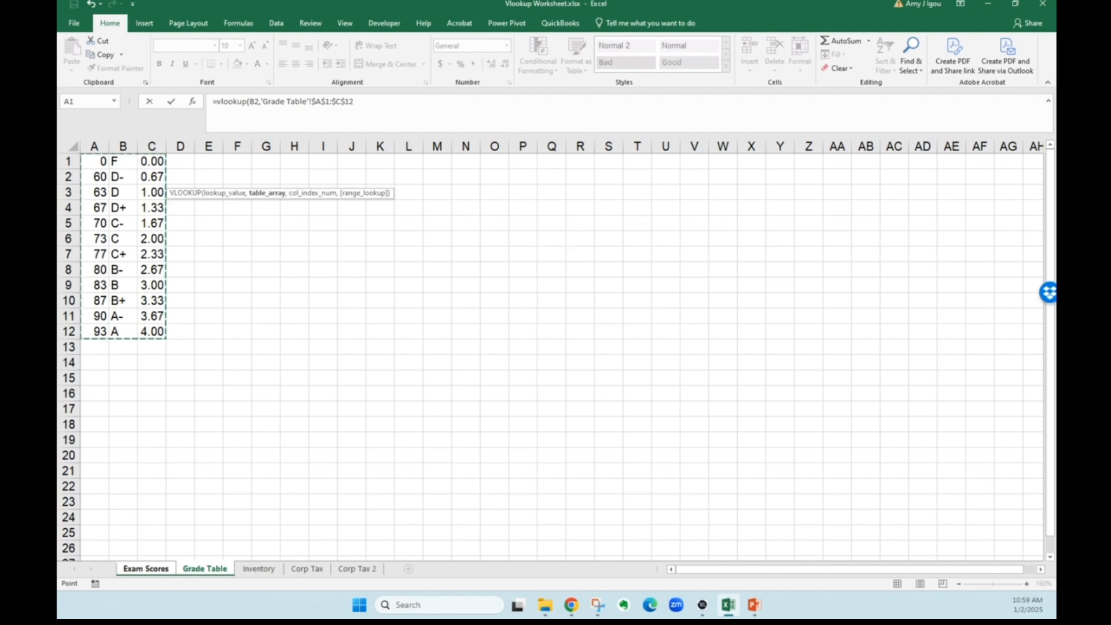
left_click(363, 104)
type(",")
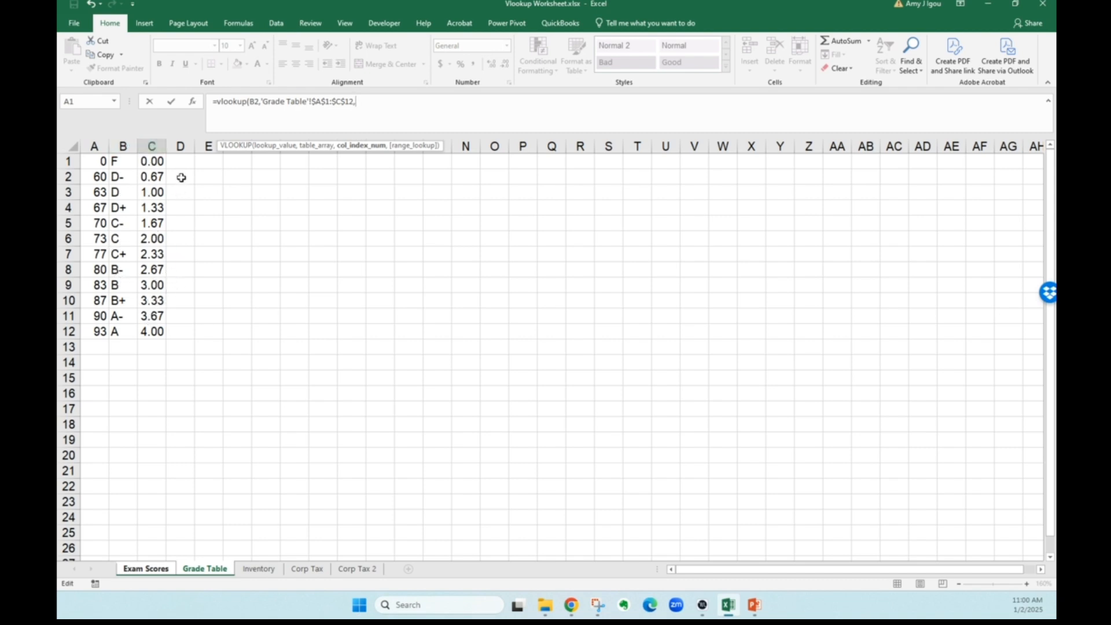
type("2")
left_click(117, 317)
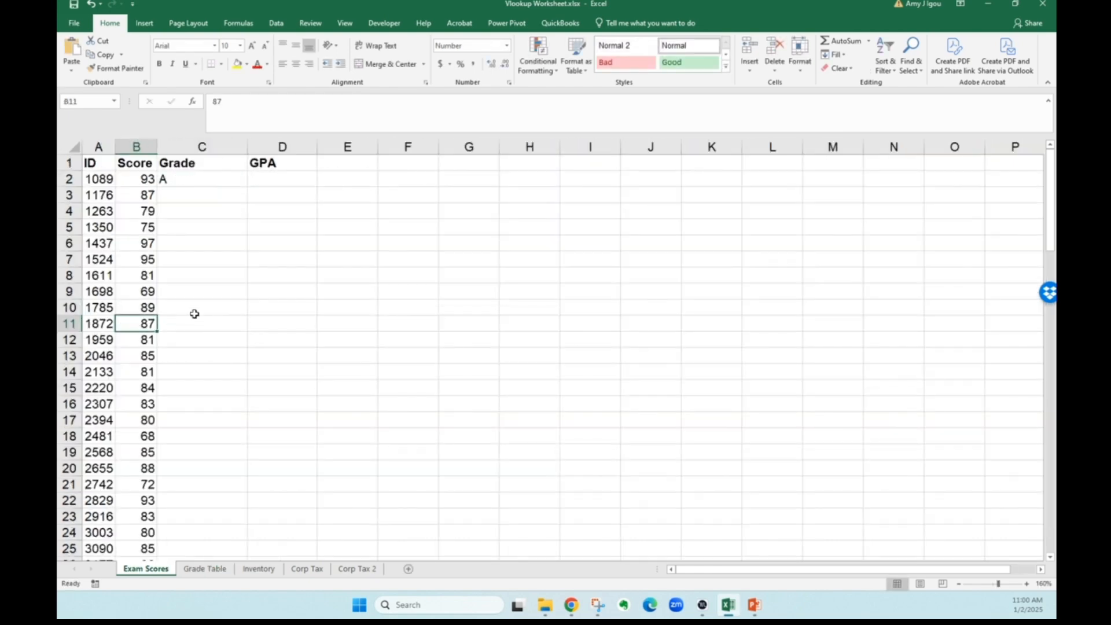
- Fill the grade formula from C2 down the Grade column to the last score row
left_click(205, 569)
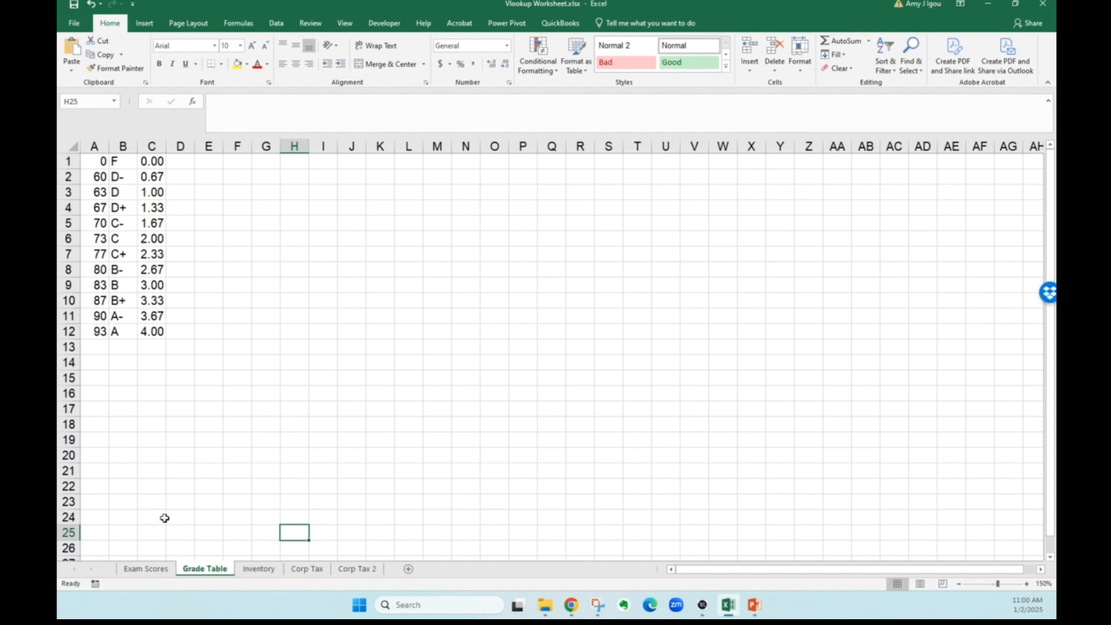
left_click(152, 568)
left_click(200, 183)
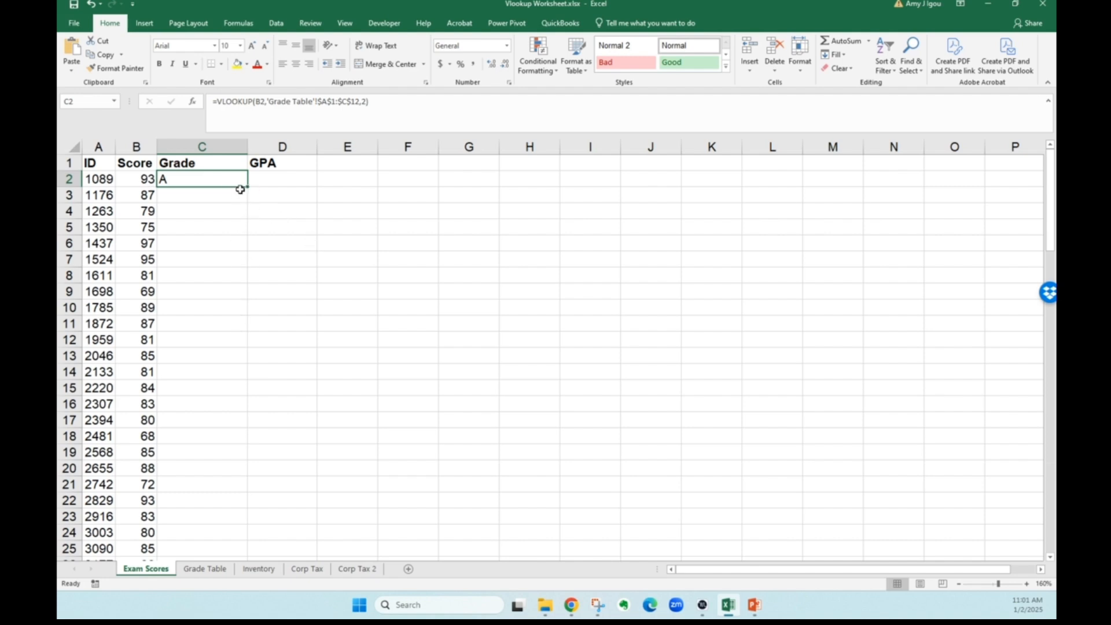
mouse_move(247, 186)
left_mouse_down()
mouse_move(237, 273)
mouse_move(241, 188)
left_mouse_up()
scroll(266, 324, "down", 20)
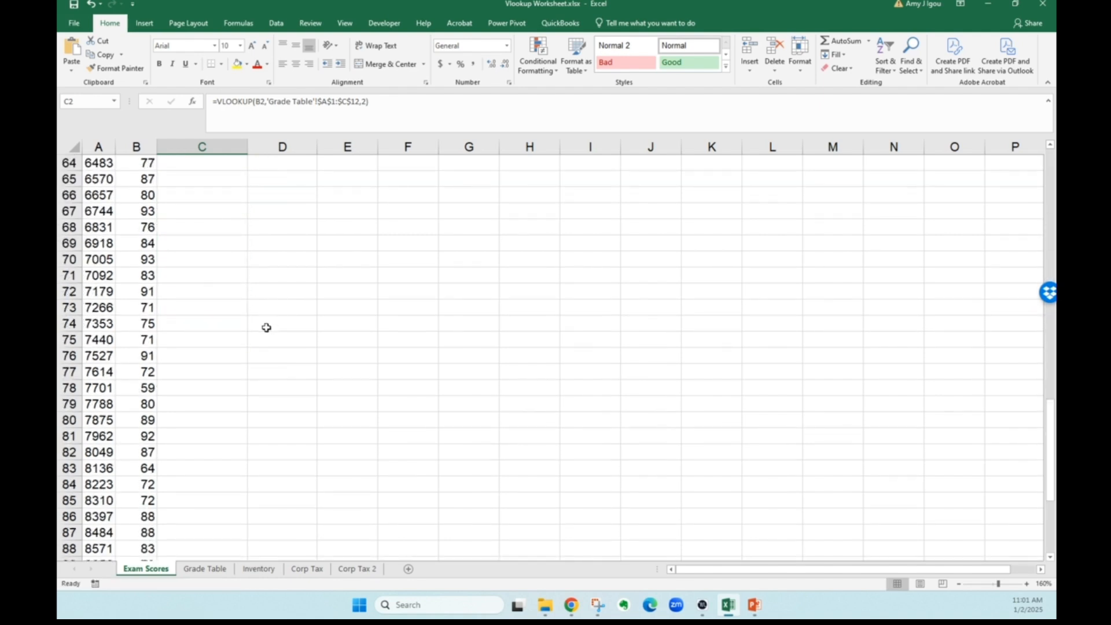
scroll(266, 328, "down", 4)
scroll(265, 321, "up", 20)
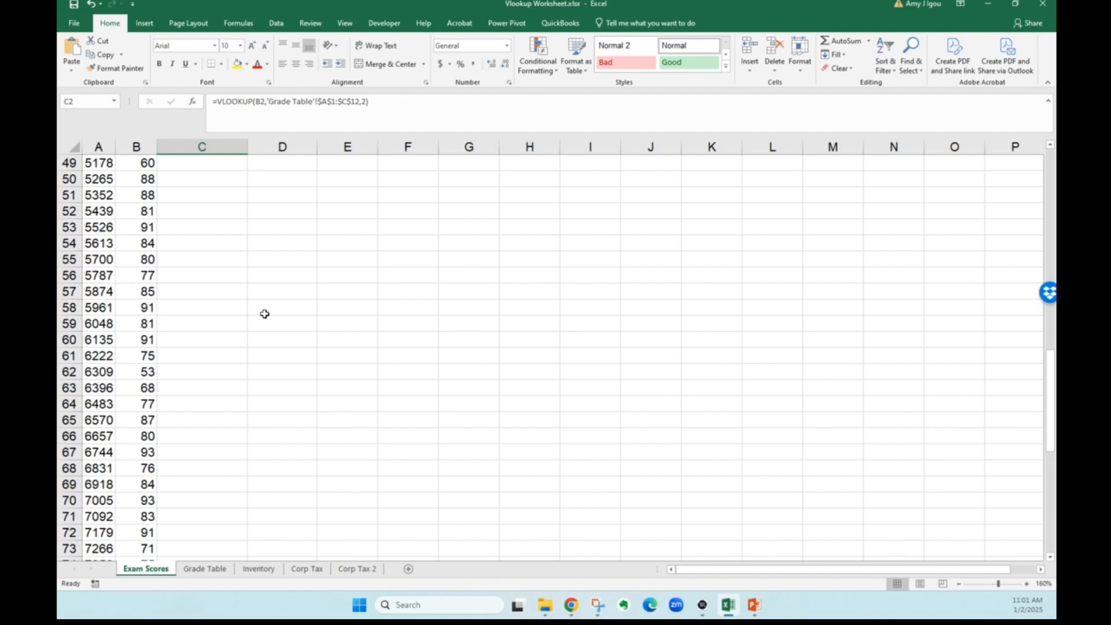
scroll(263, 311, "up", 8)
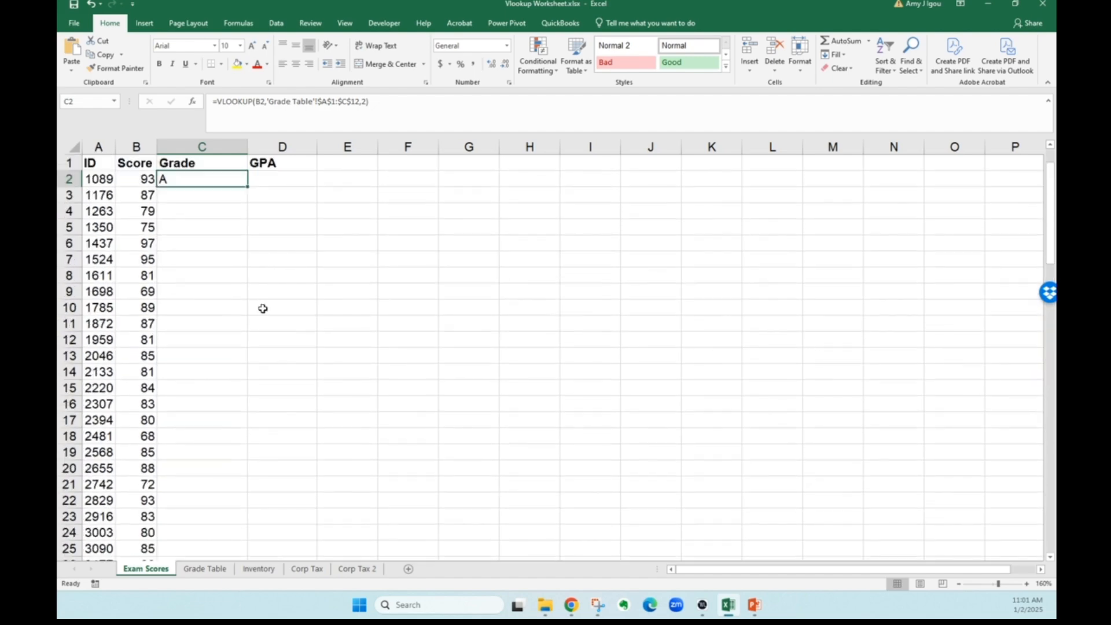
double_click(248, 187)
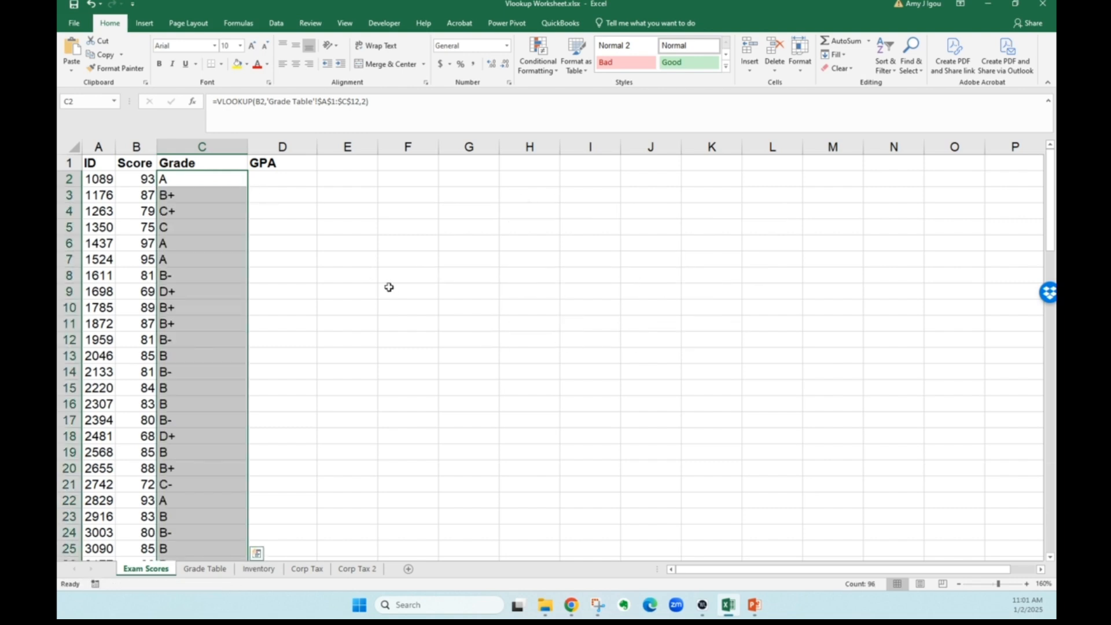
- Review the filled grades down to the last row and check the grade for the score in B4 against the Grade Table sheet
scroll(364, 300, "down", 1)
scroll(363, 301, "down", 20)
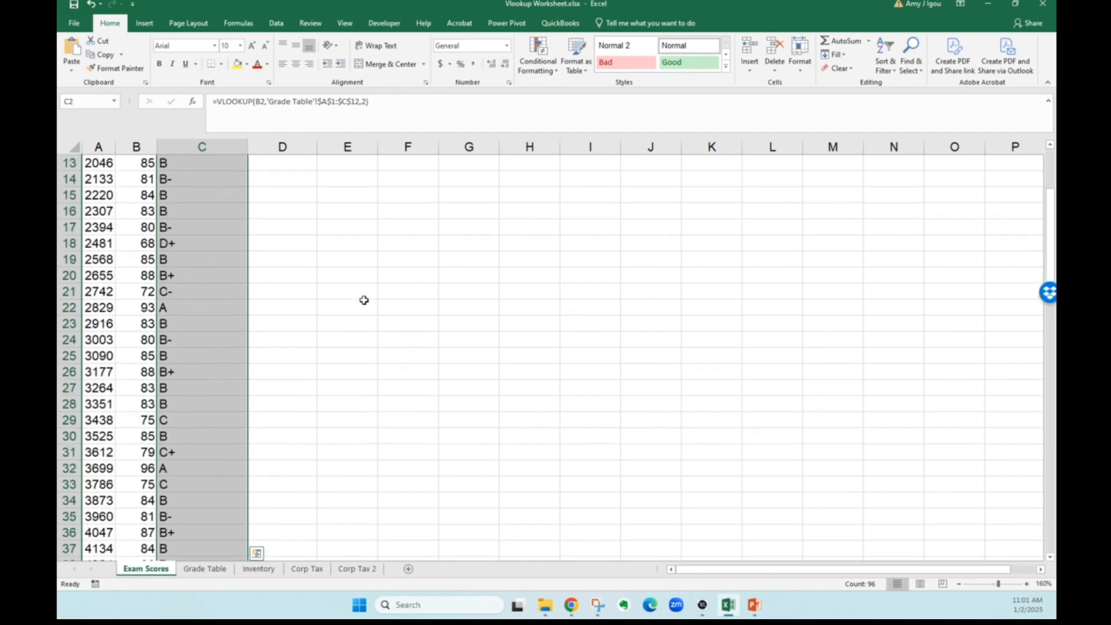
scroll(361, 304, "down", 6)
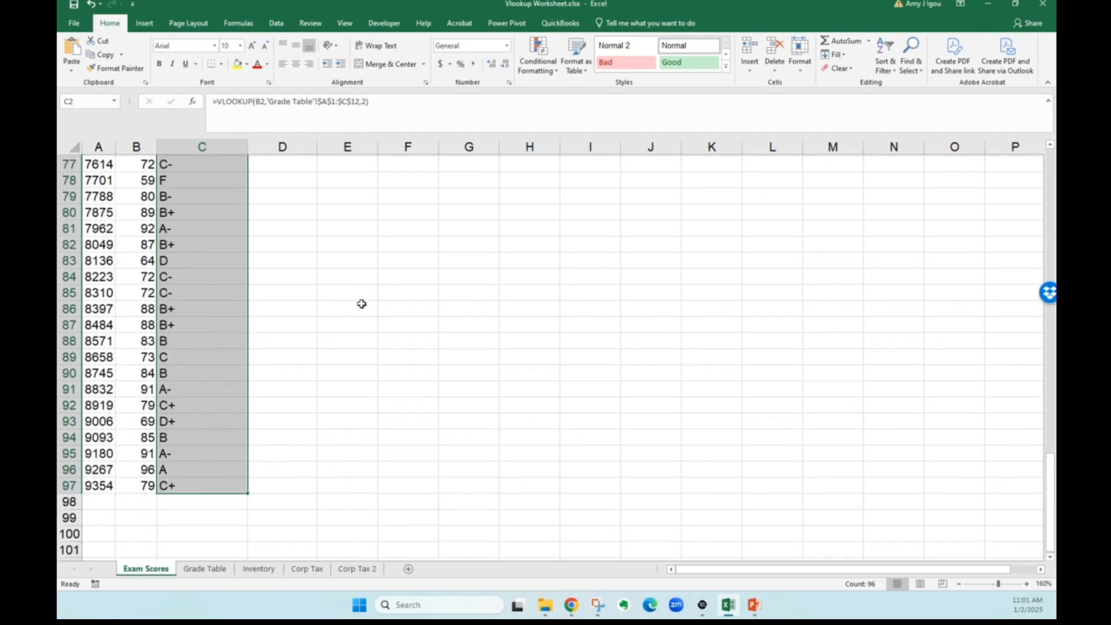
scroll(362, 304, "up", 9)
scroll(361, 304, "up", 18)
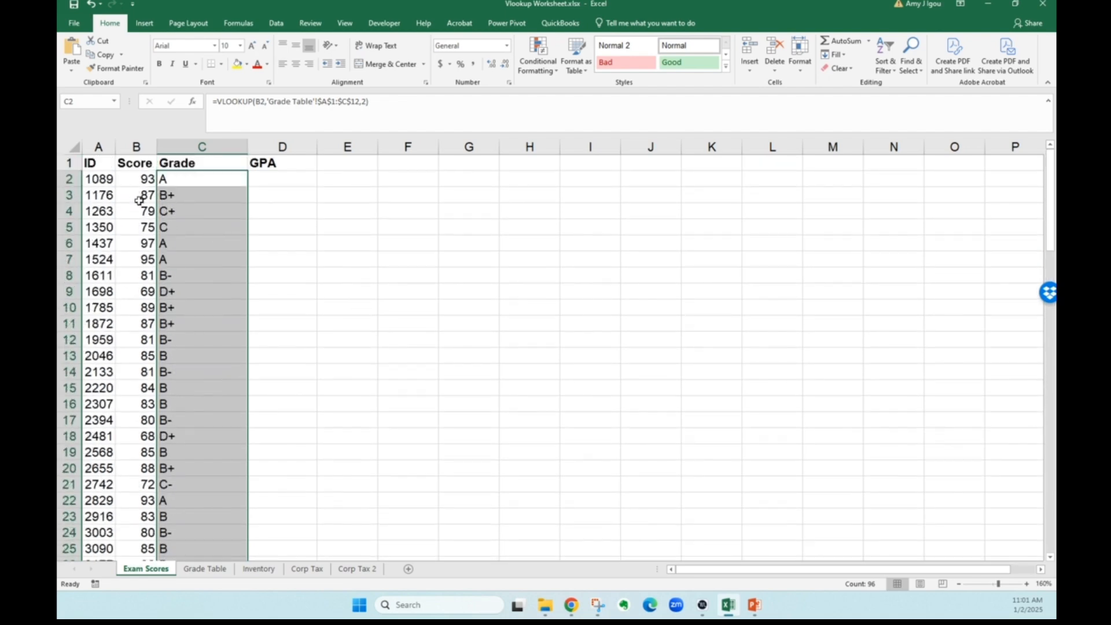
left_click(146, 211)
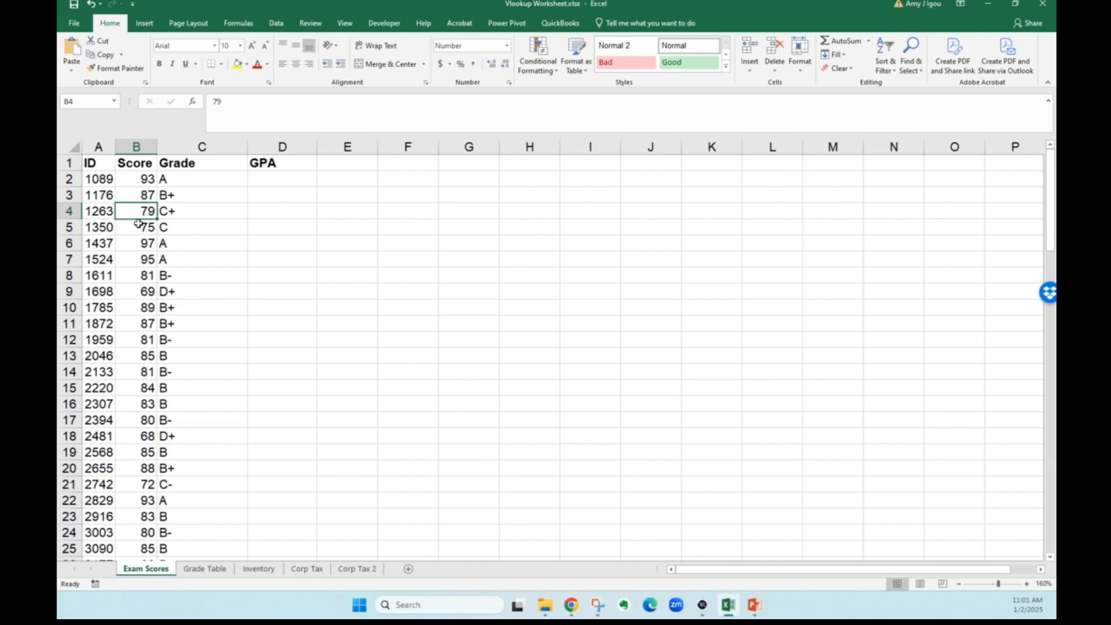
left_click(205, 571)
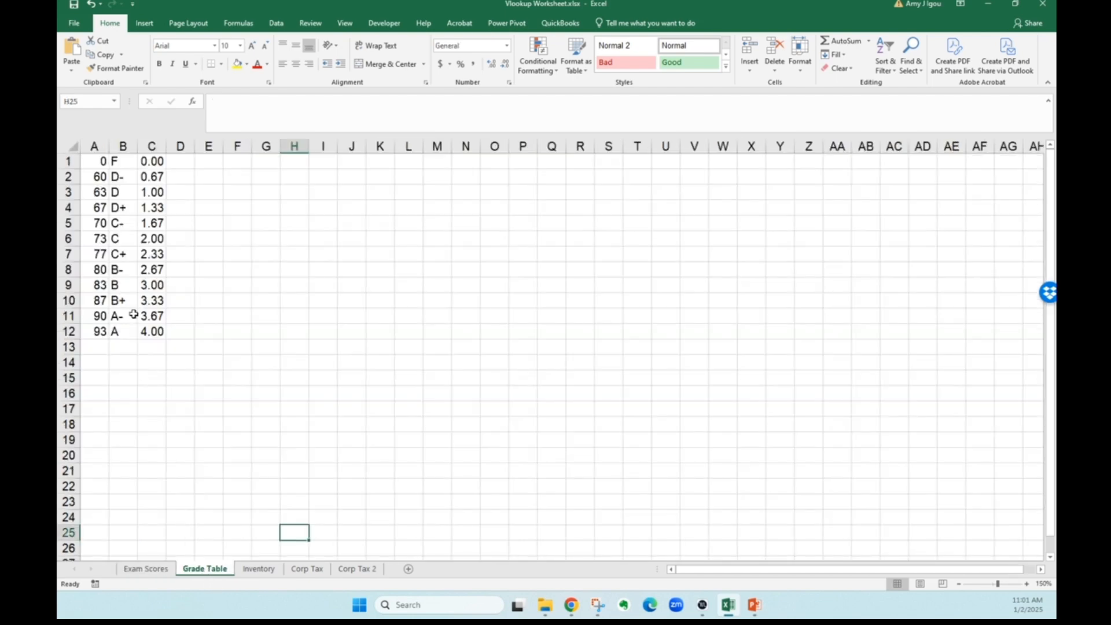
left_click(96, 255)
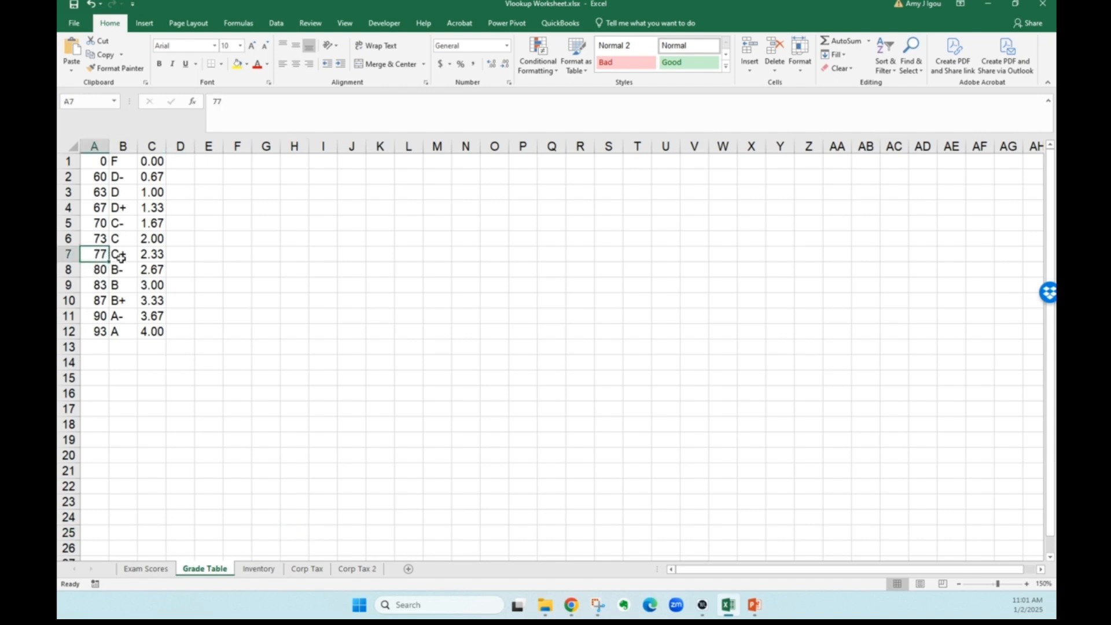
left_click(125, 256)
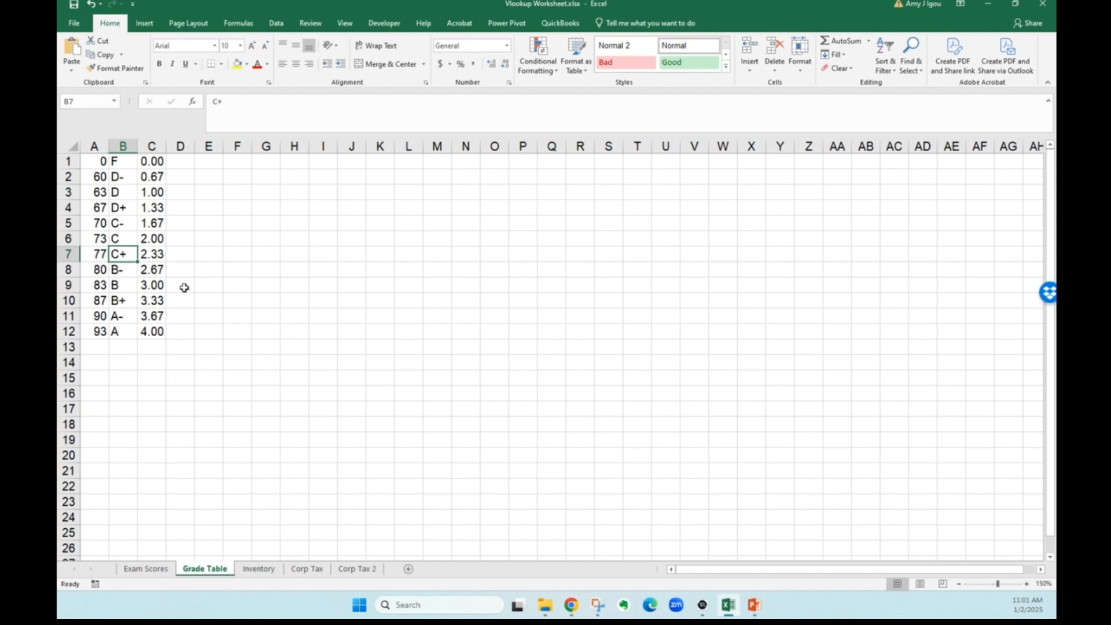
left_click(138, 571)
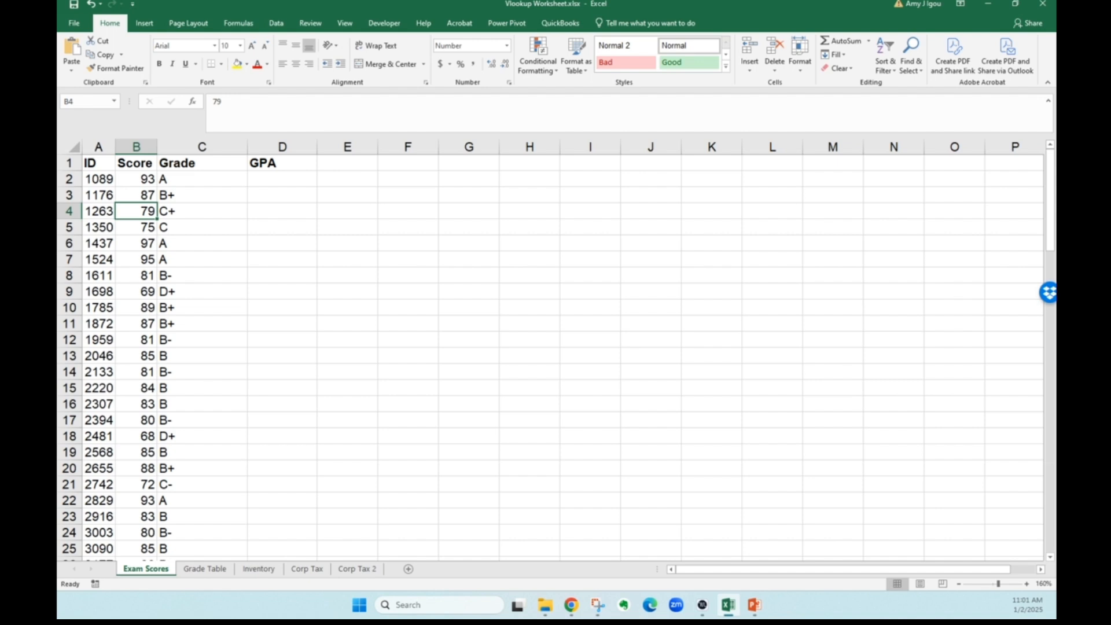
- Start a VLOOKUP formula in D2 under GPA with the score in B2 as the lookup value
left_click(294, 178)
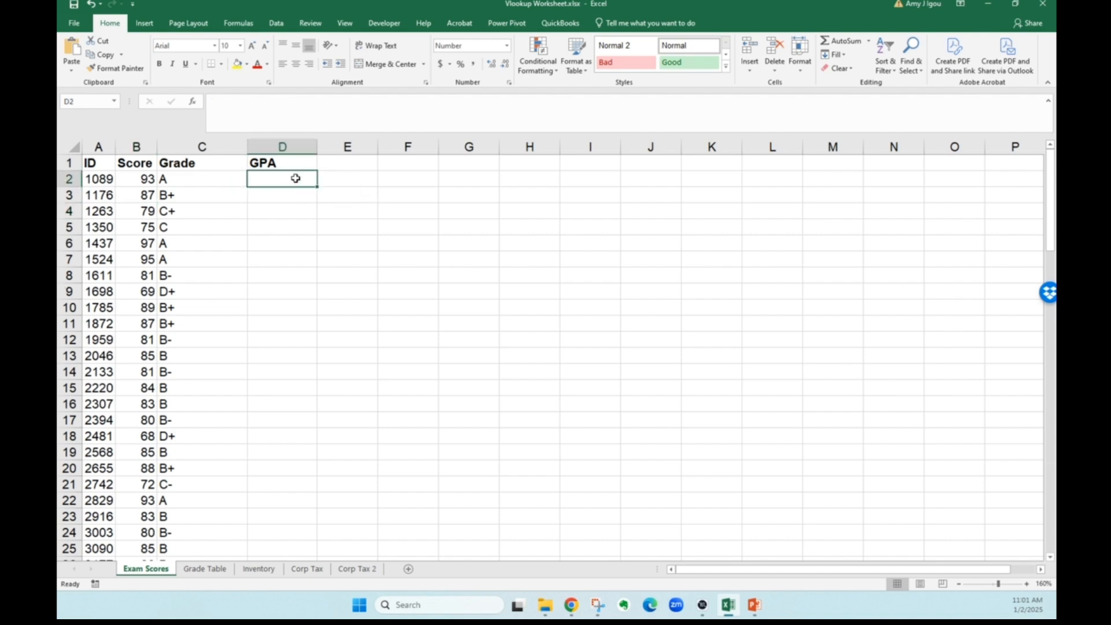
type("=vlokk")
key("BackSpace")
key("BackSpace")
type("o")
key("Tab")
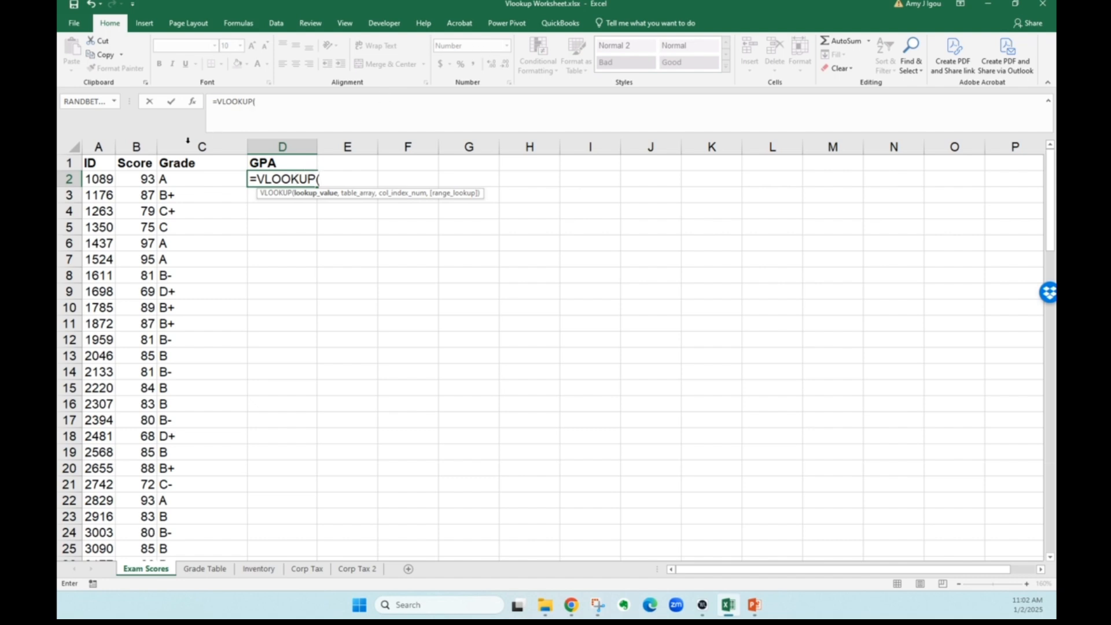
left_click(136, 179)
type(",")
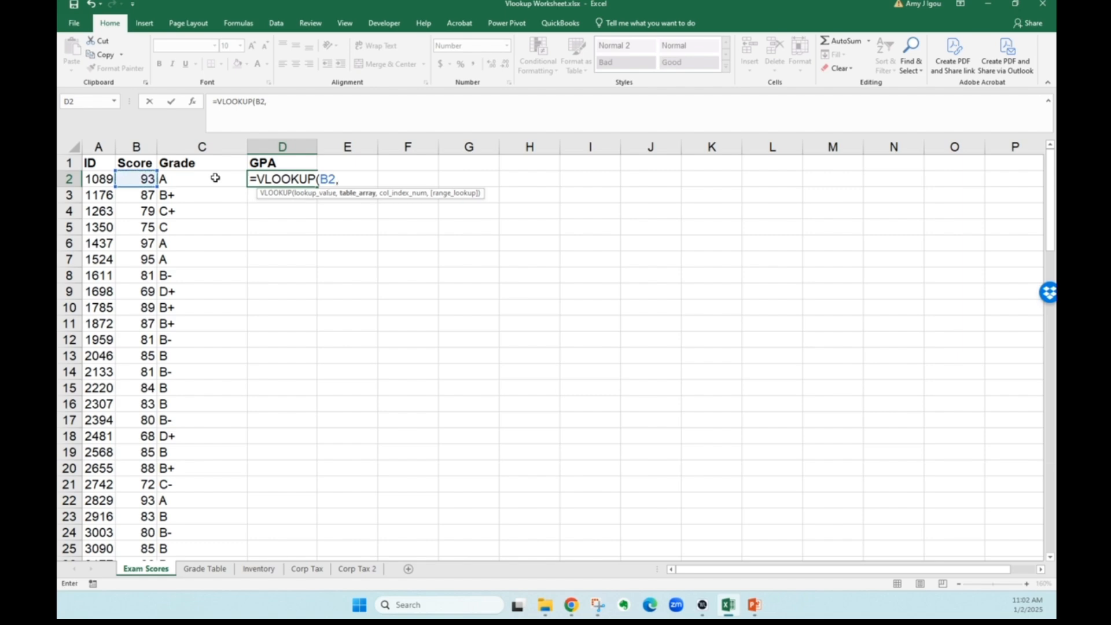
- Complete the GPA formula with the absolute range 'Grade Table'!$A$1:$C$12, column index 3 and TRUE for an approximate match
left_click(214, 570)
left_click_drag(102, 162, 162, 332)
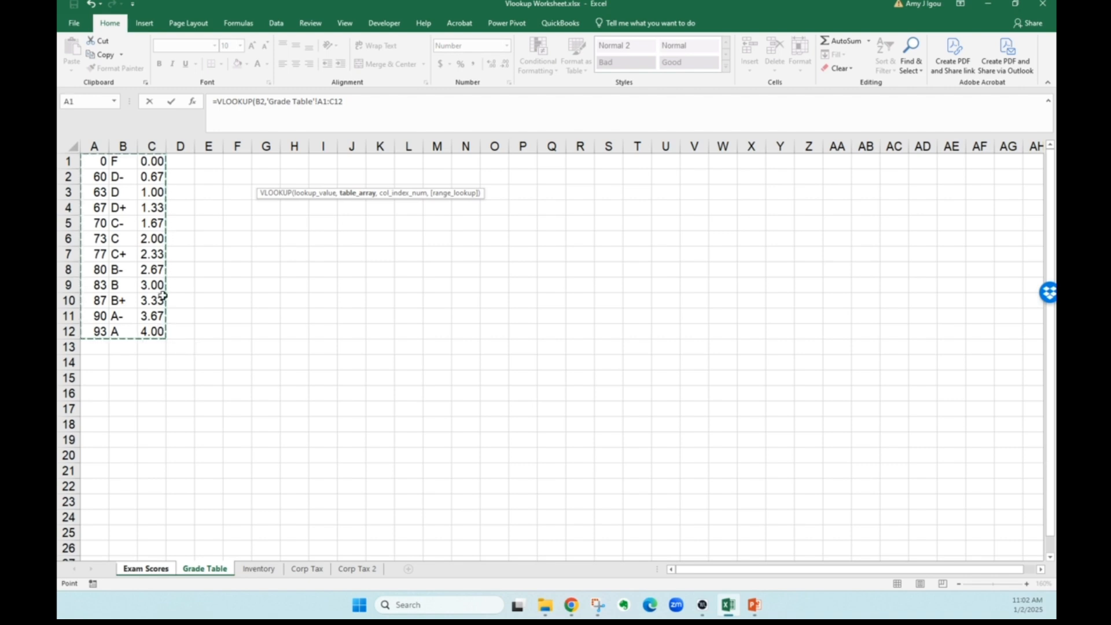
key("F4")
left_click(368, 103)
type(",")
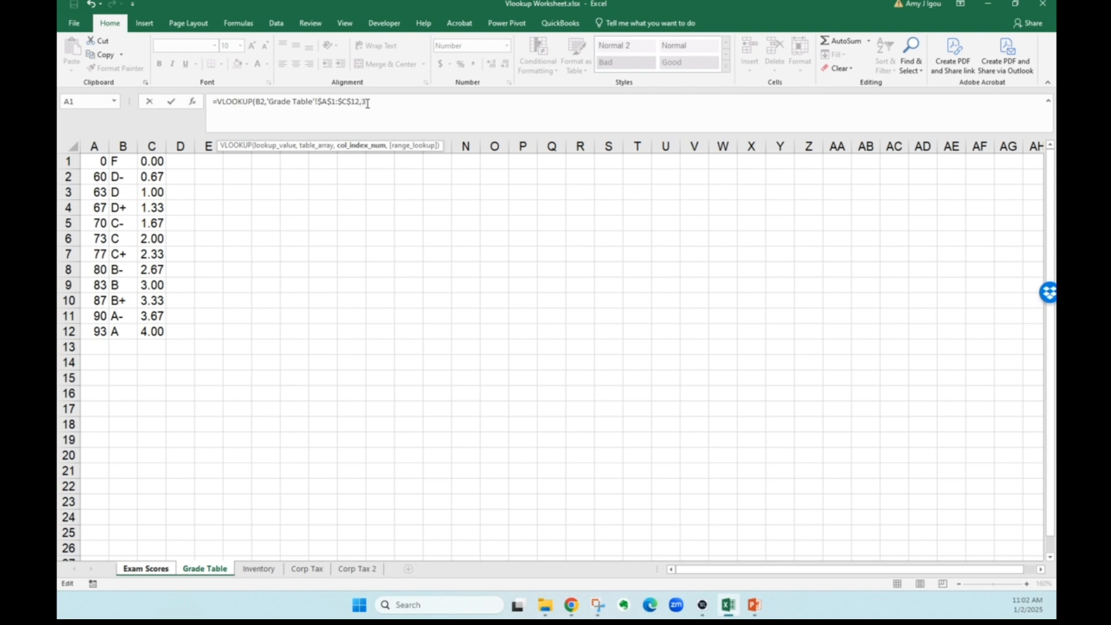
type("3,TRUE)")
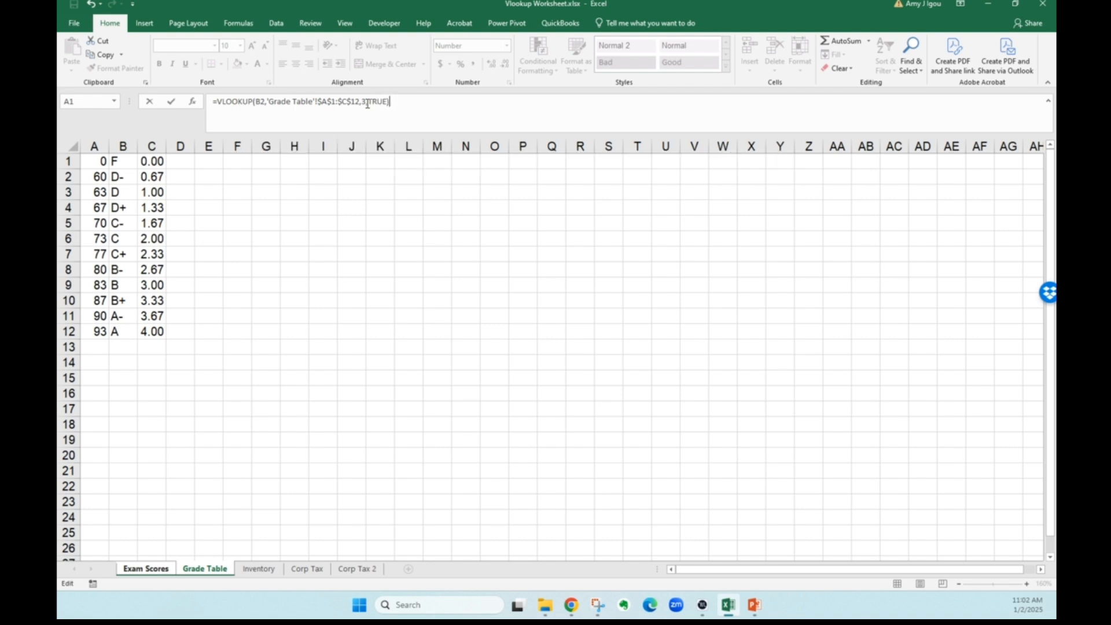
key("Return")
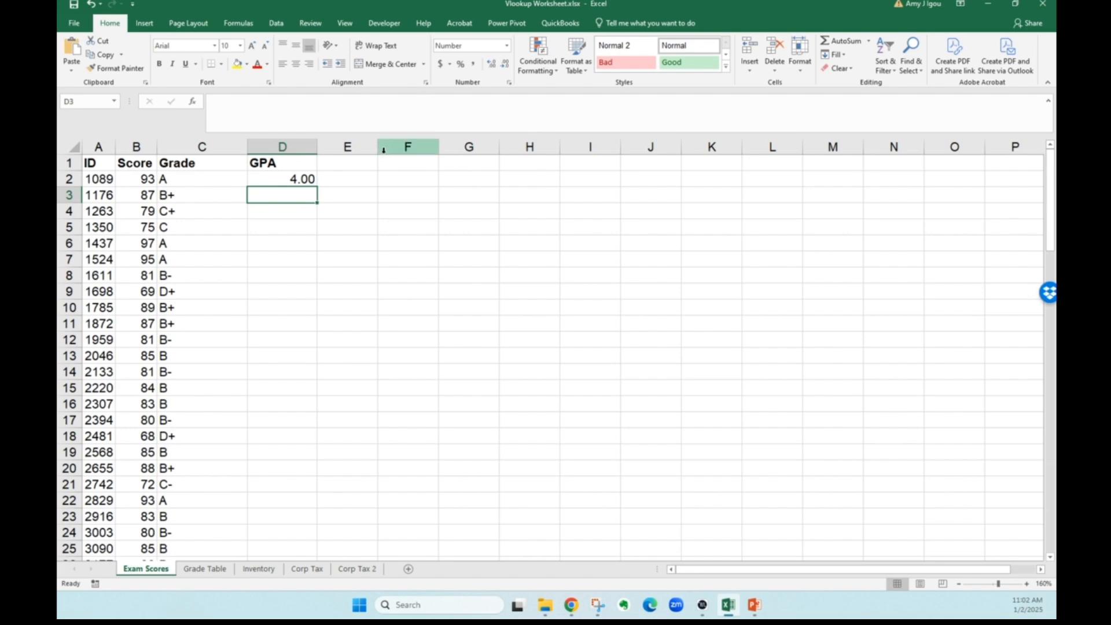
- Fill the GPA formula from D2 down the column to the last score row and deselect the filled range
left_click(299, 180)
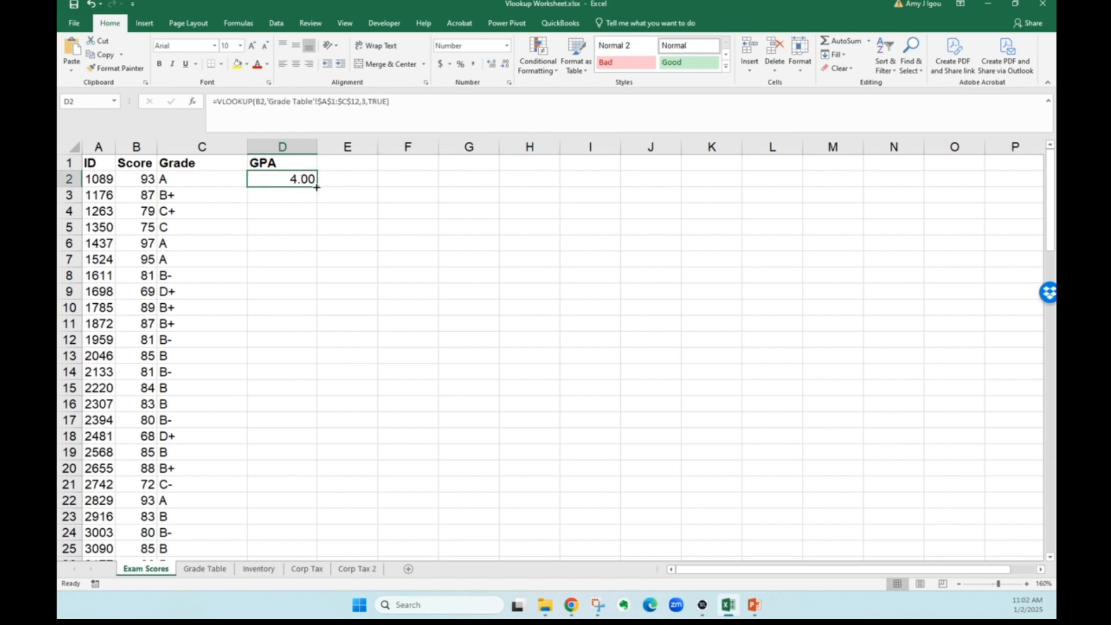
double_click(315, 189)
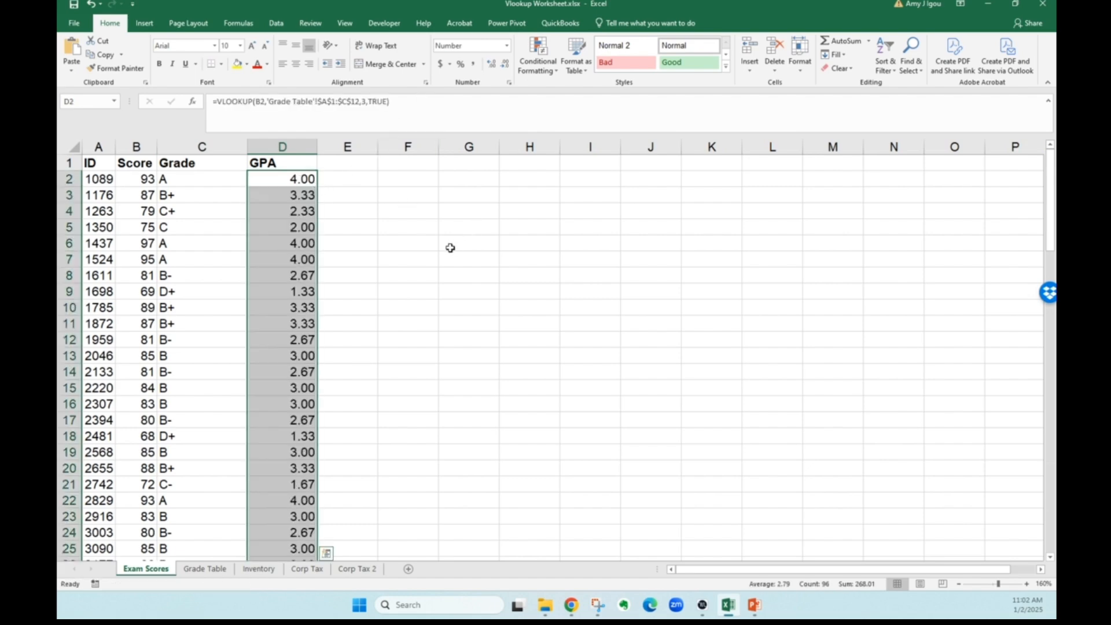
left_click(424, 383)
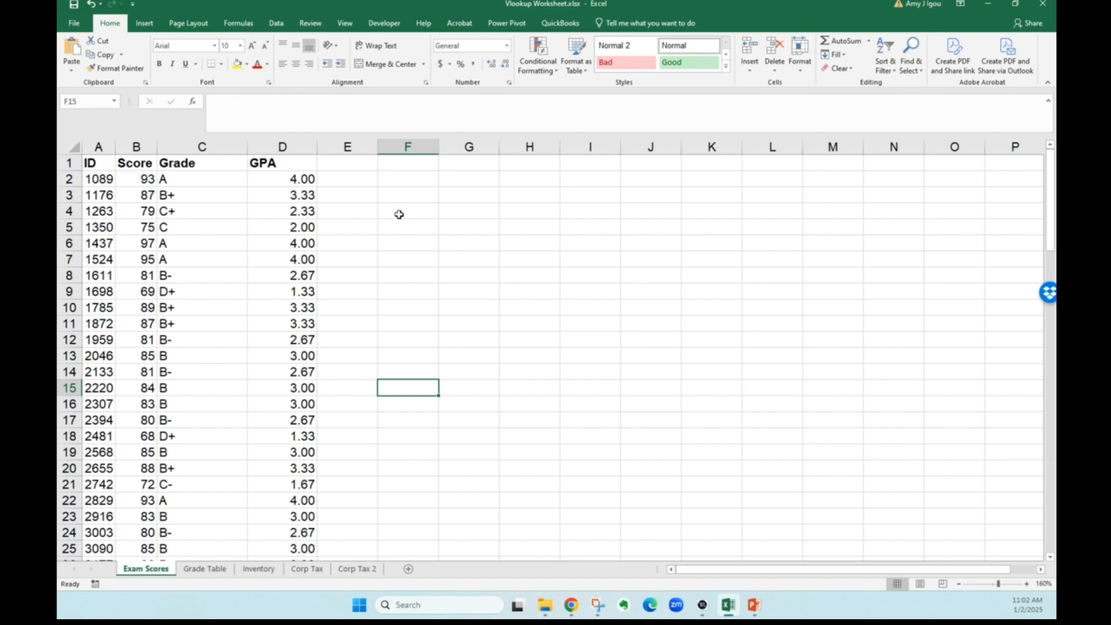
left_click(192, 292)
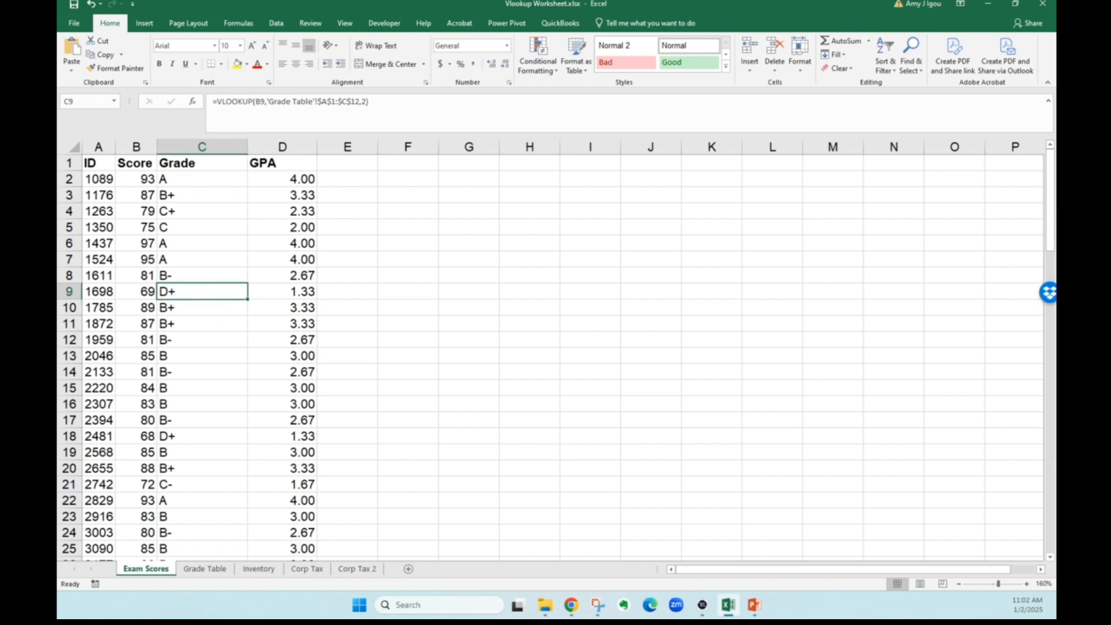
left_click(98, 162)
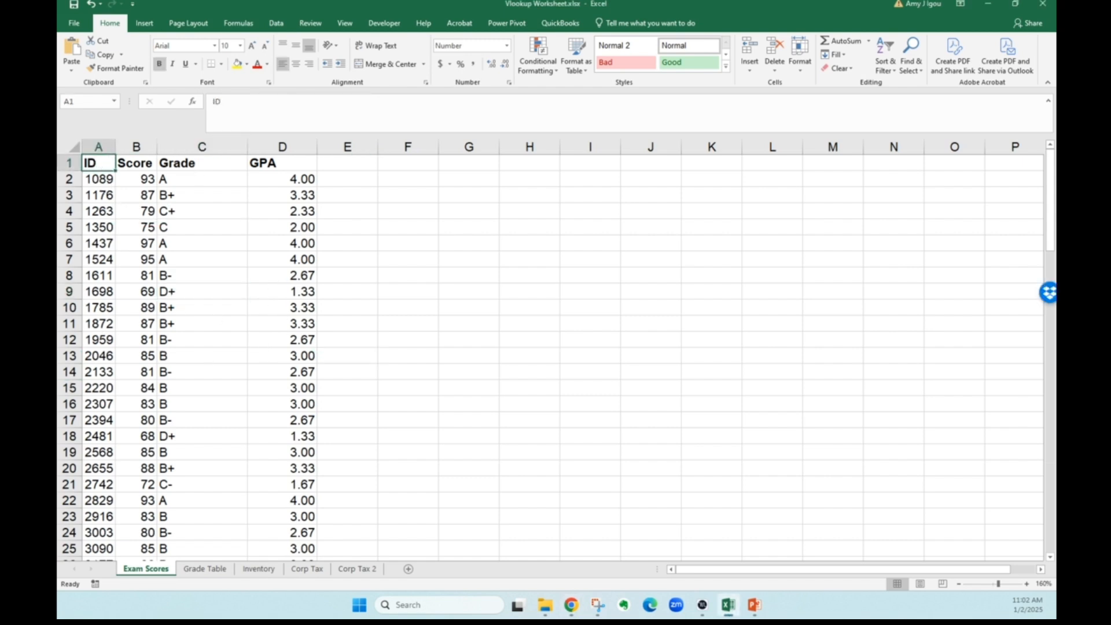